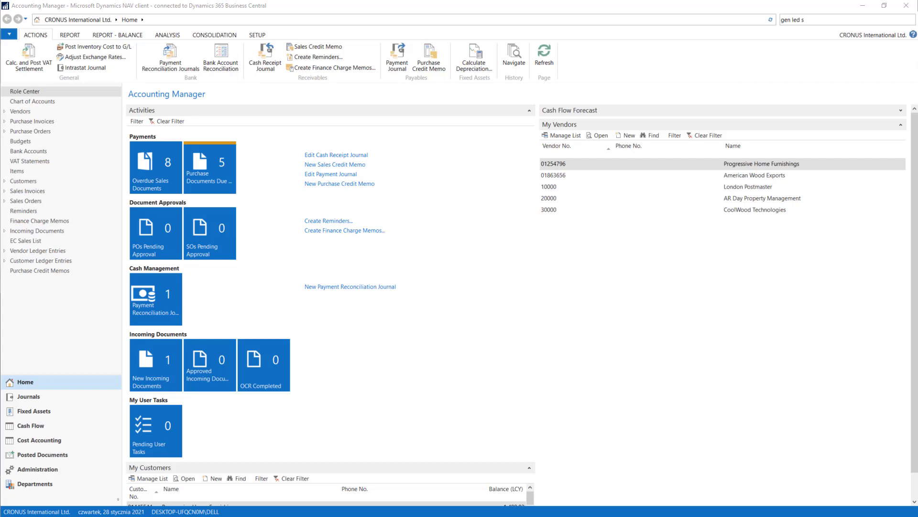
Search for 'gen led se' in the top-right Search box to find General Ledger Setup
click(823, 20)
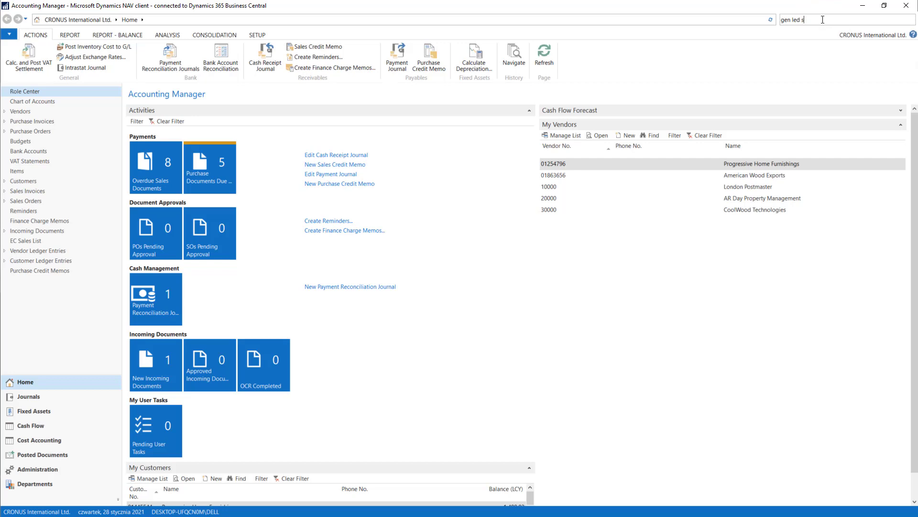
text(e)
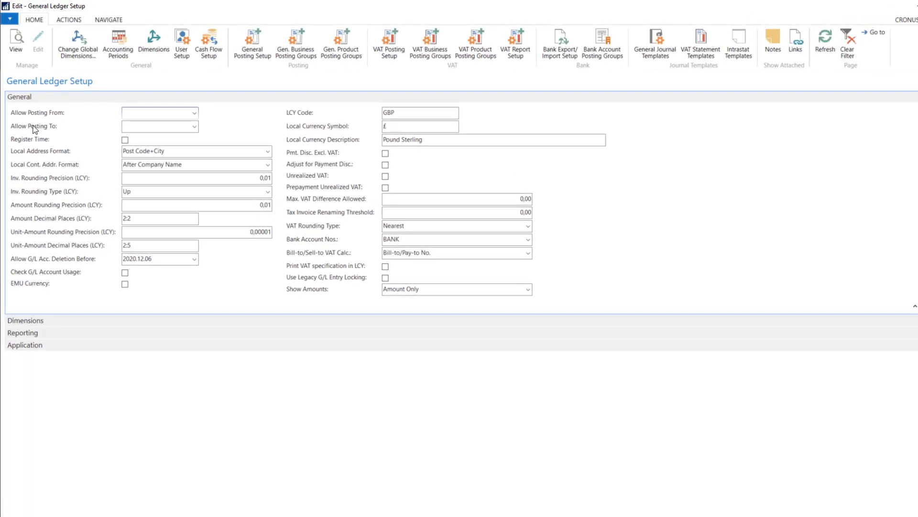
Open General Ledger Setup and confirm Allow Posting From and Allow Posting To are blank
mouse_move(35, 128)
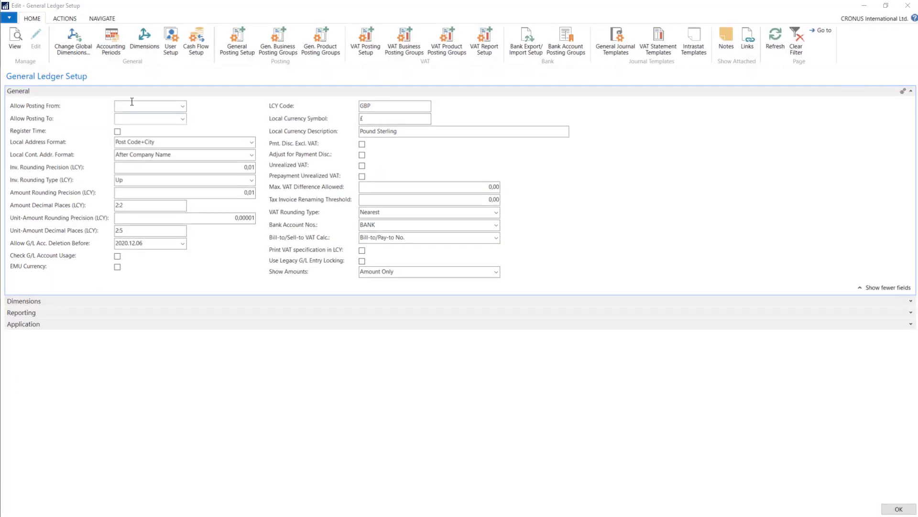
click(175, 137)
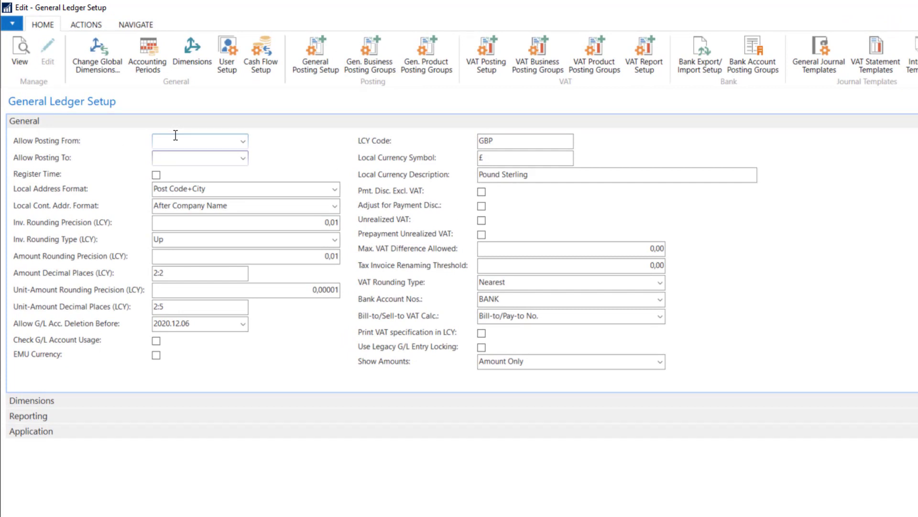
key(Tab)
click(164, 139)
click(167, 159)
click(184, 142)
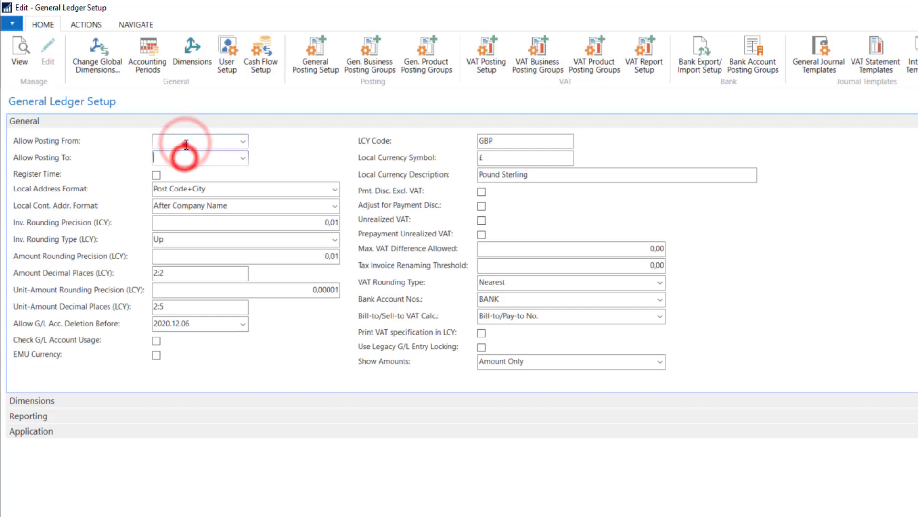
click(186, 158)
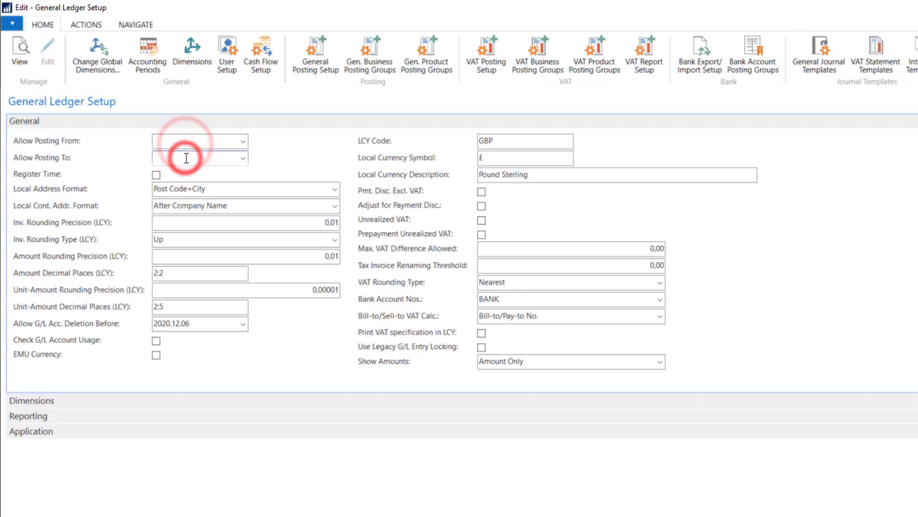
click(234, 68)
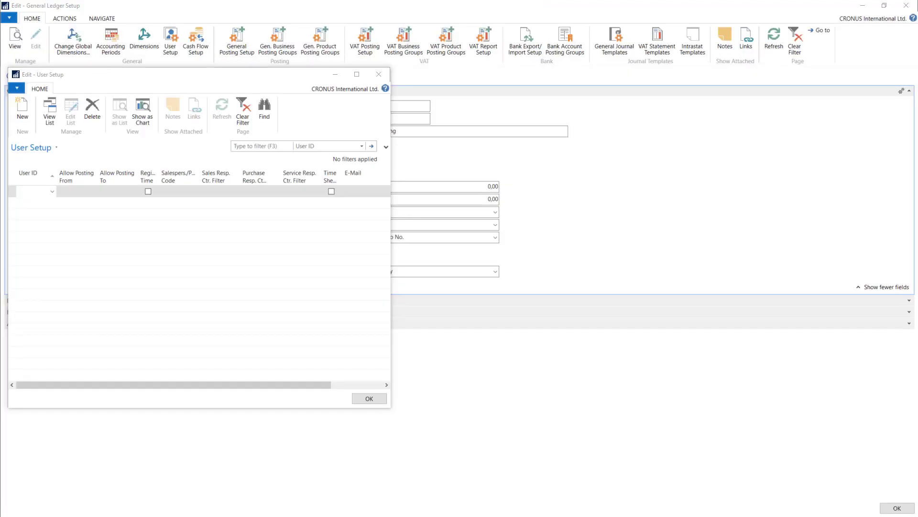
click(95, 77)
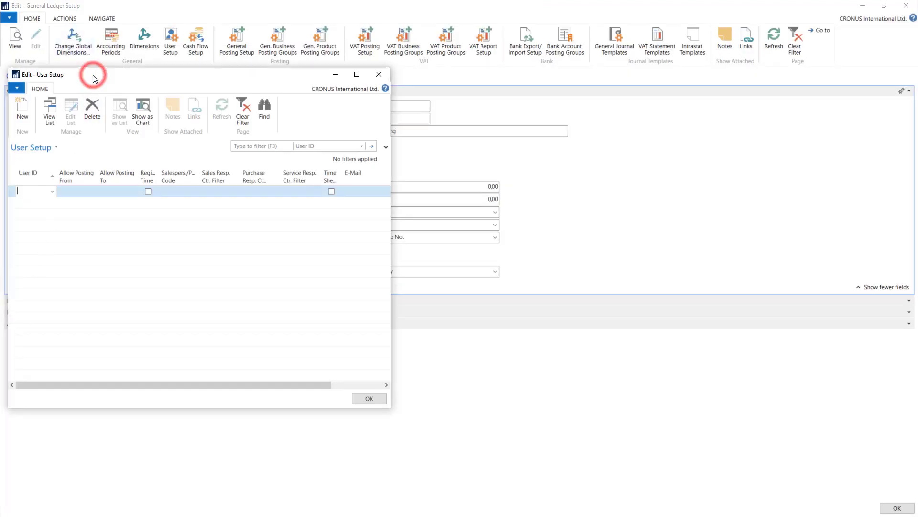
drag(94, 78, 268, 83)
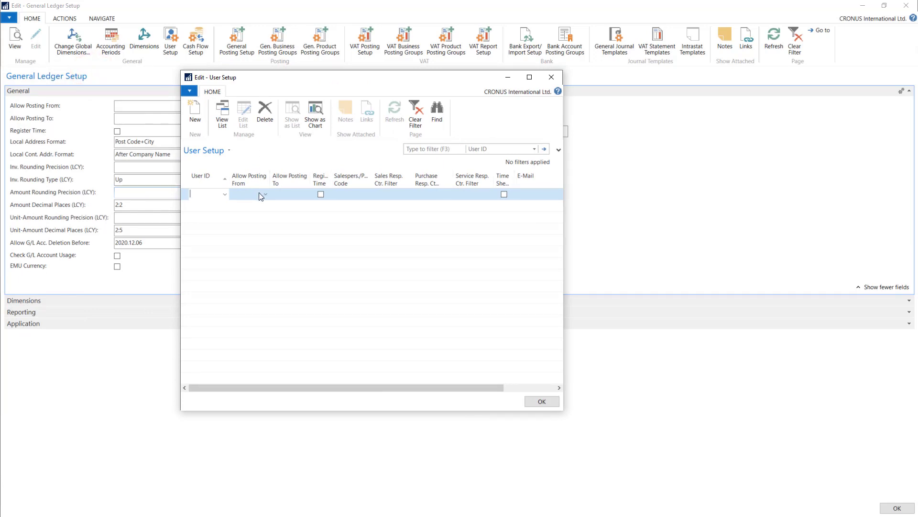
drag(288, 83, 341, 95)
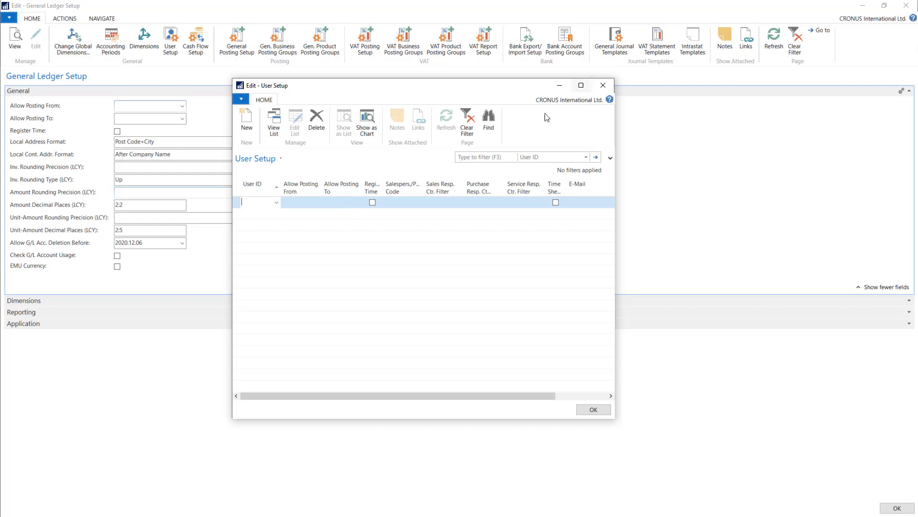
click(603, 86)
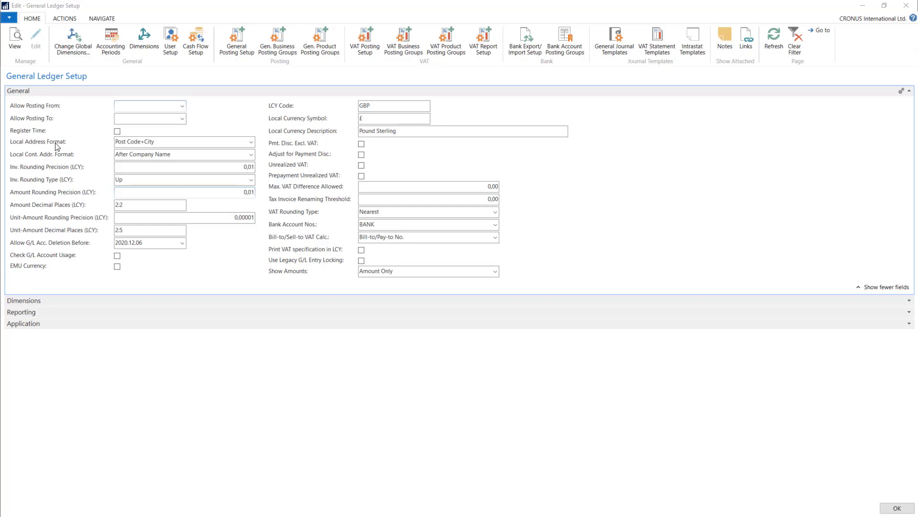
Keep Local Address Format as Post Code+City and Local Cont. Addr. Format as After Company Name
click(251, 143)
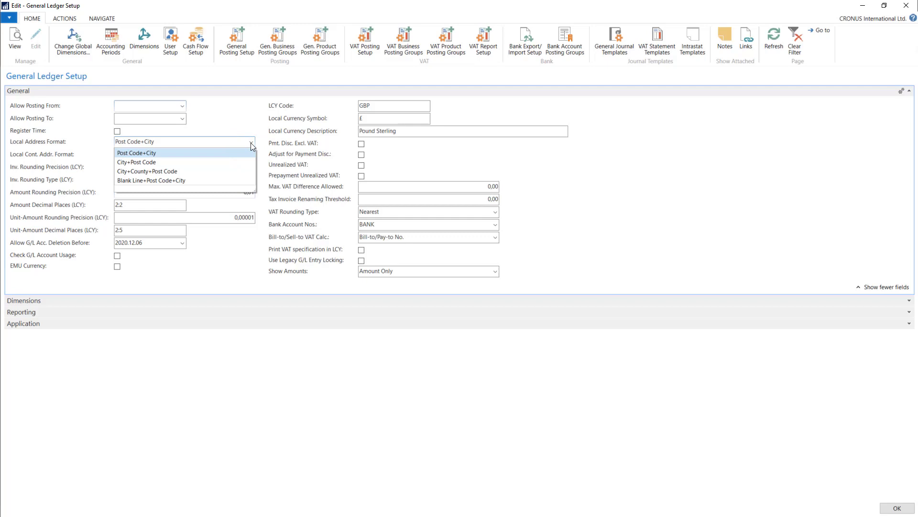
click(224, 153)
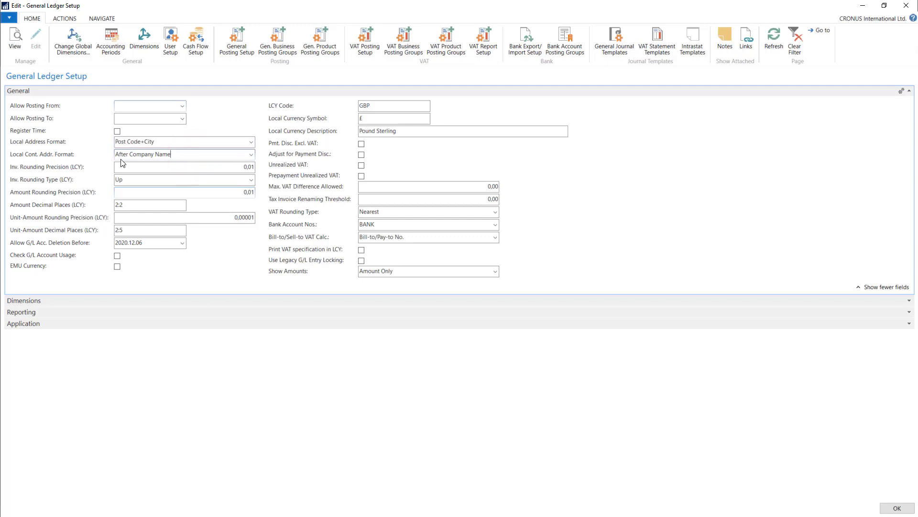
click(251, 157)
click(251, 156)
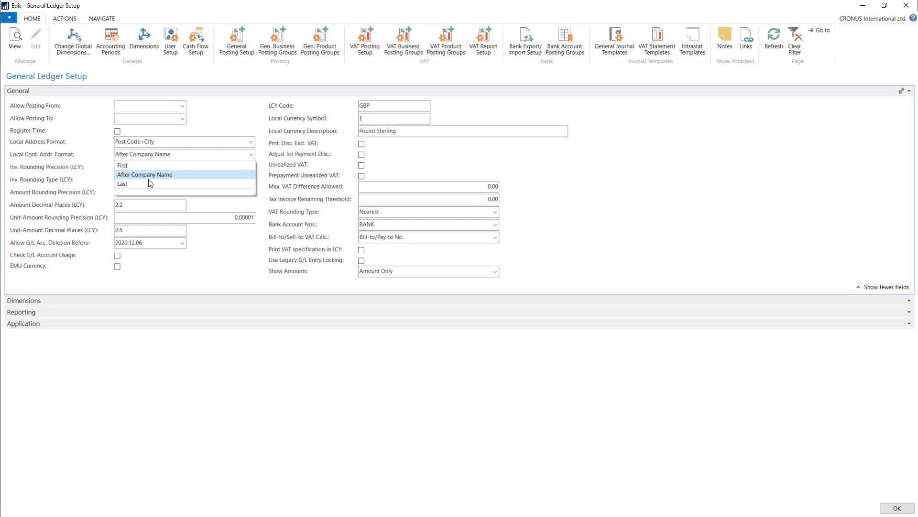
click(24, 434)
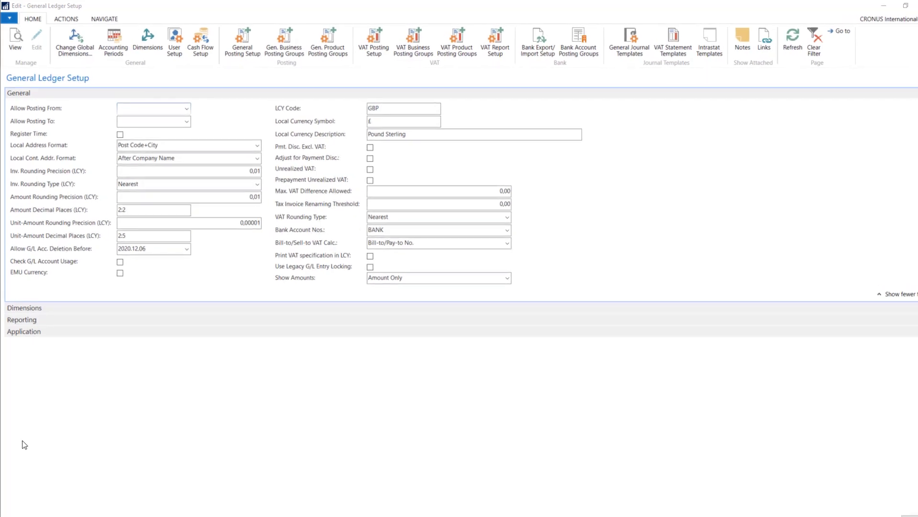
click(282, 193)
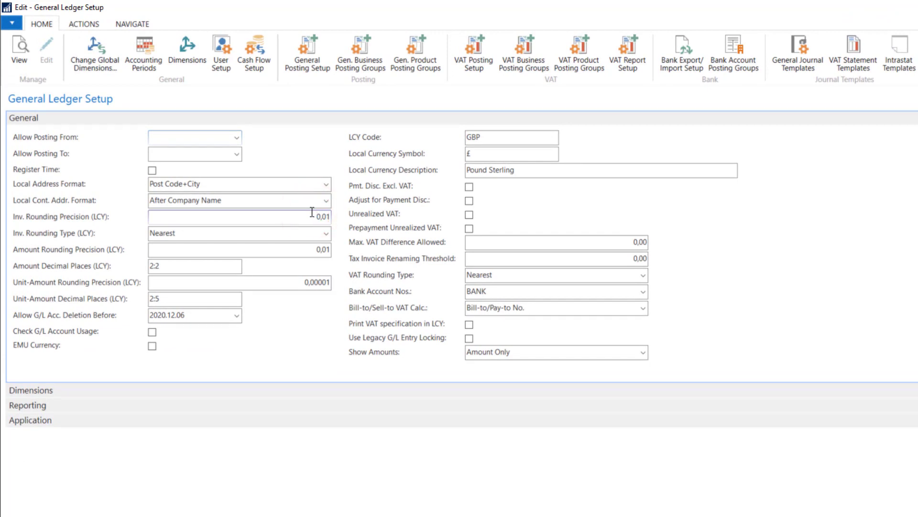
drag(314, 216, 331, 217)
double_click(304, 217)
key(Tab)
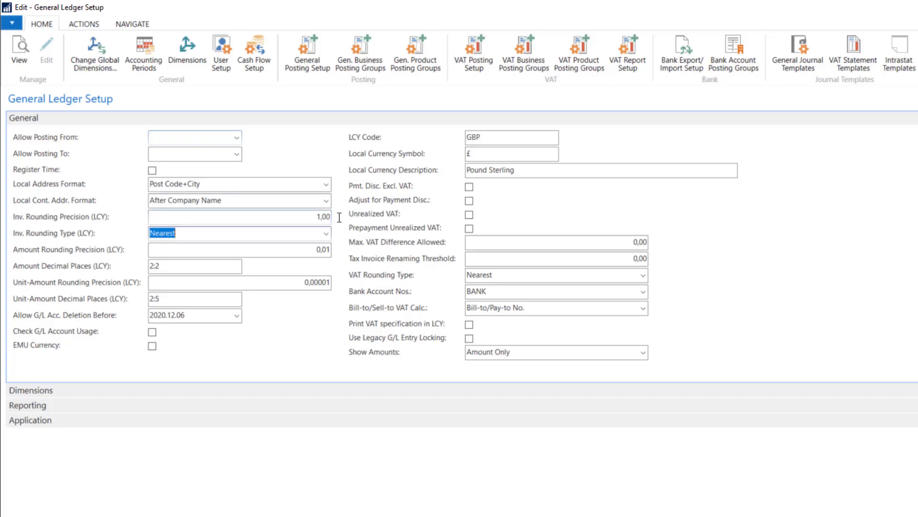
click(292, 218)
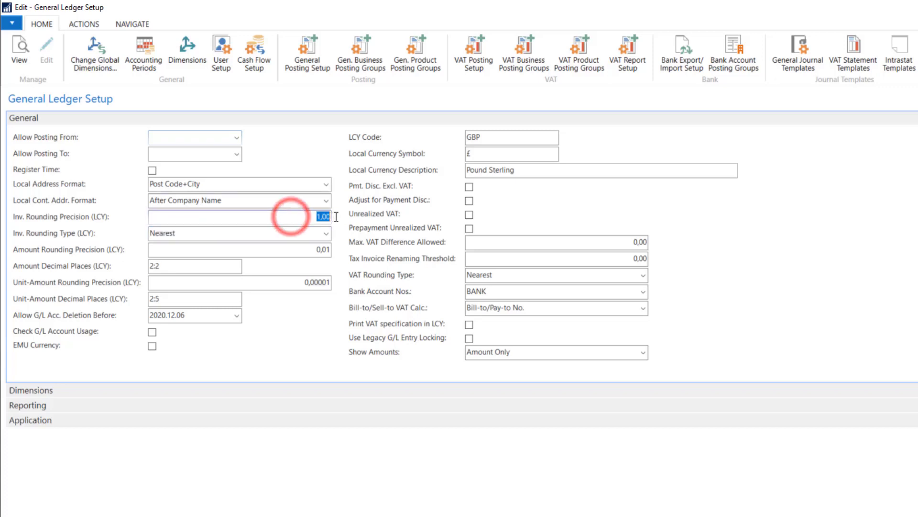
text(0,01)
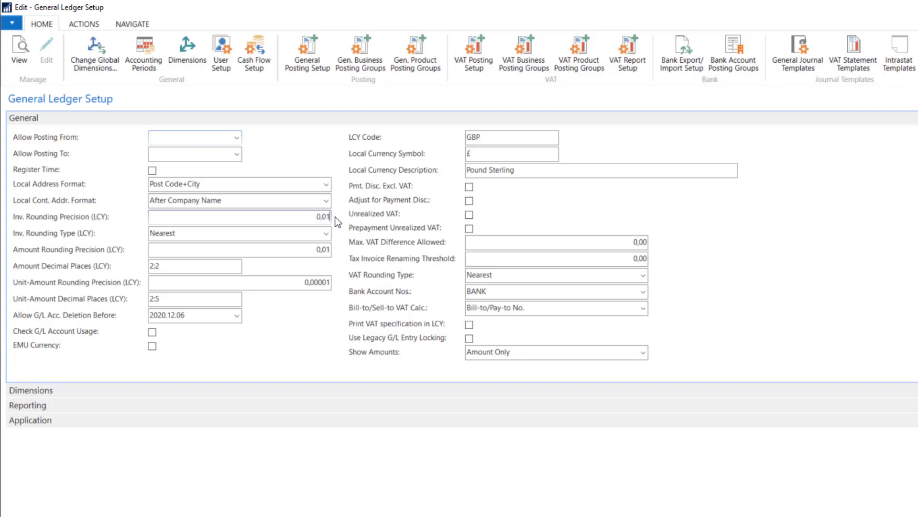
key(Tab)
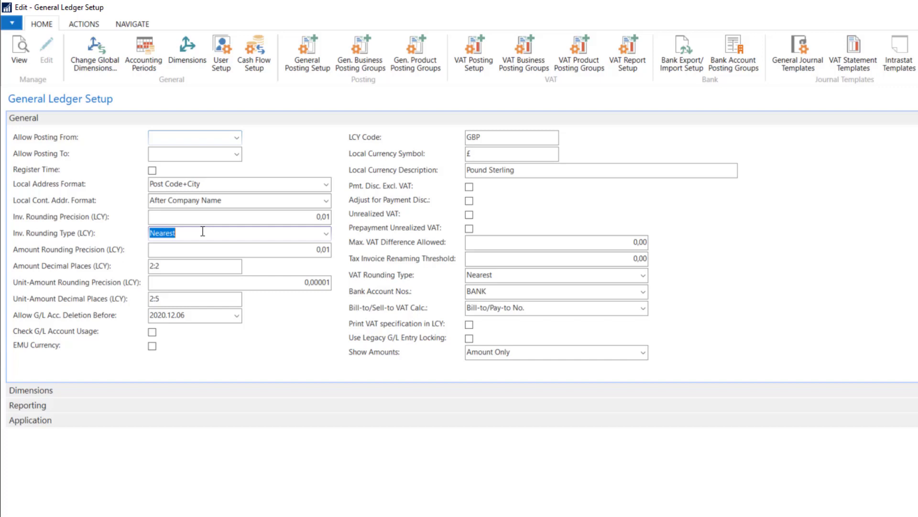
click(325, 233)
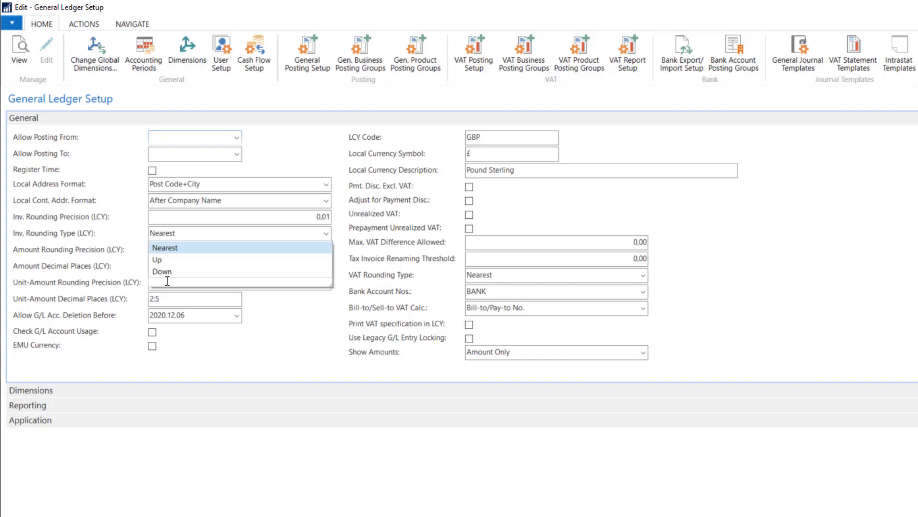
click(217, 217)
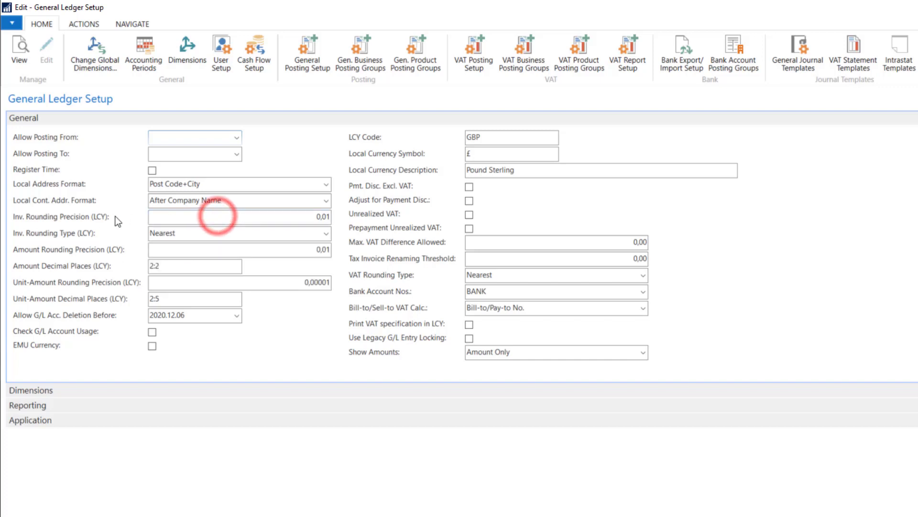
click(67, 217)
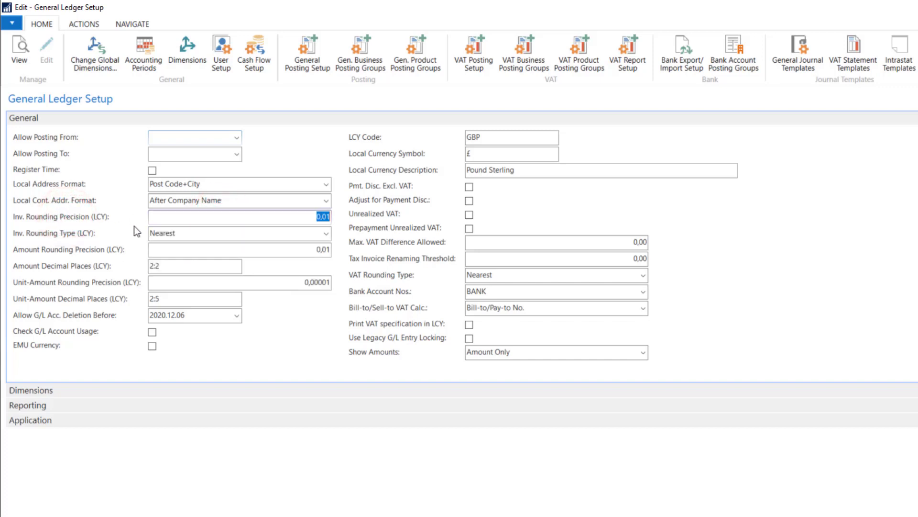
click(203, 235)
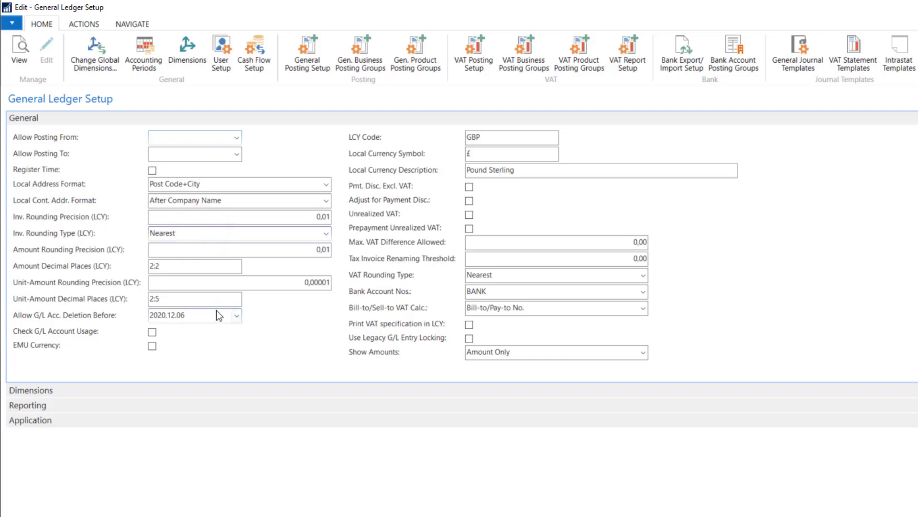
click(197, 249)
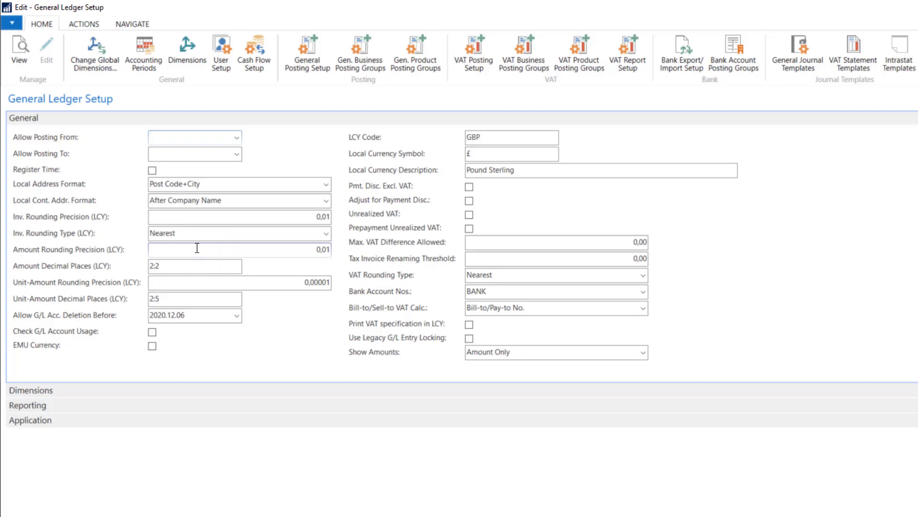
double_click(310, 249)
click(167, 266)
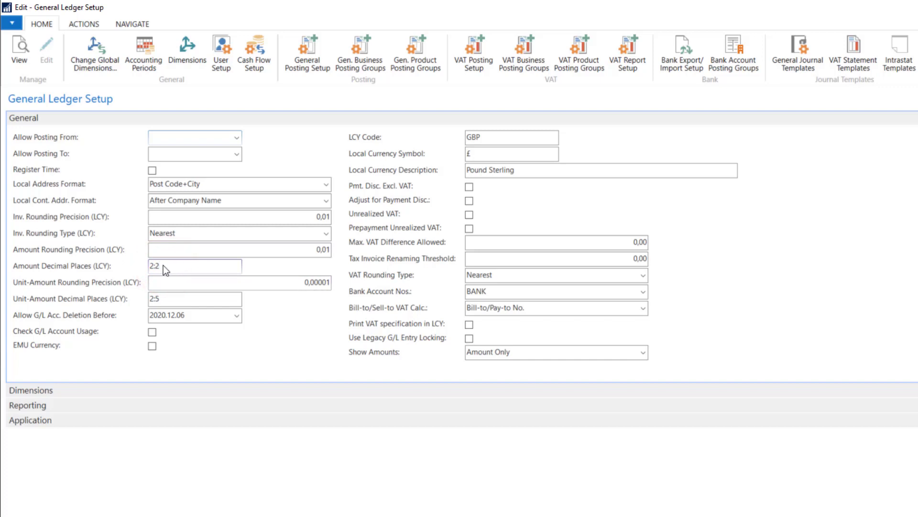
click(162, 265)
double_click(163, 265)
click(116, 287)
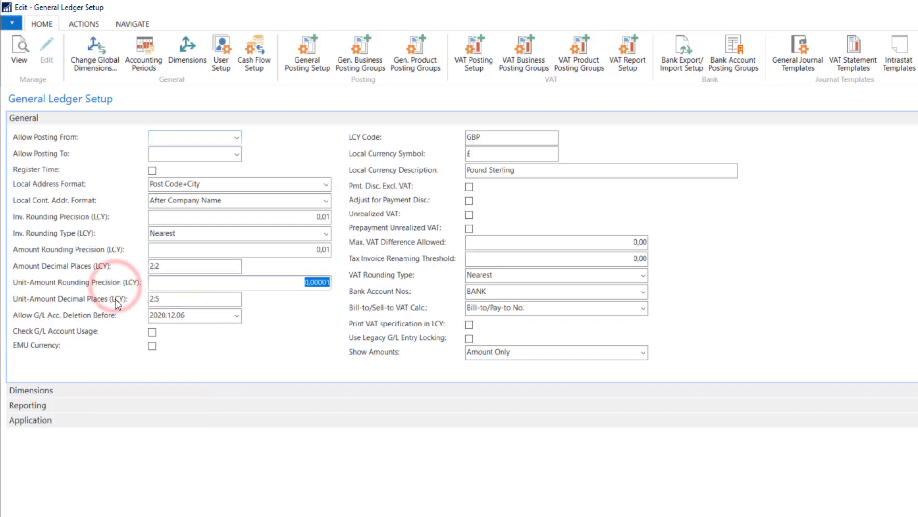
click(116, 299)
click(115, 283)
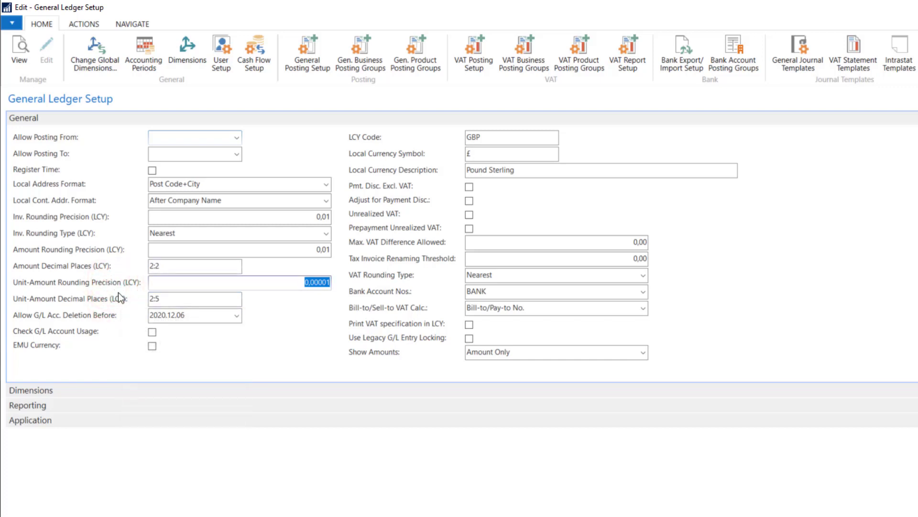
mouse_move(19, 286)
click(66, 320)
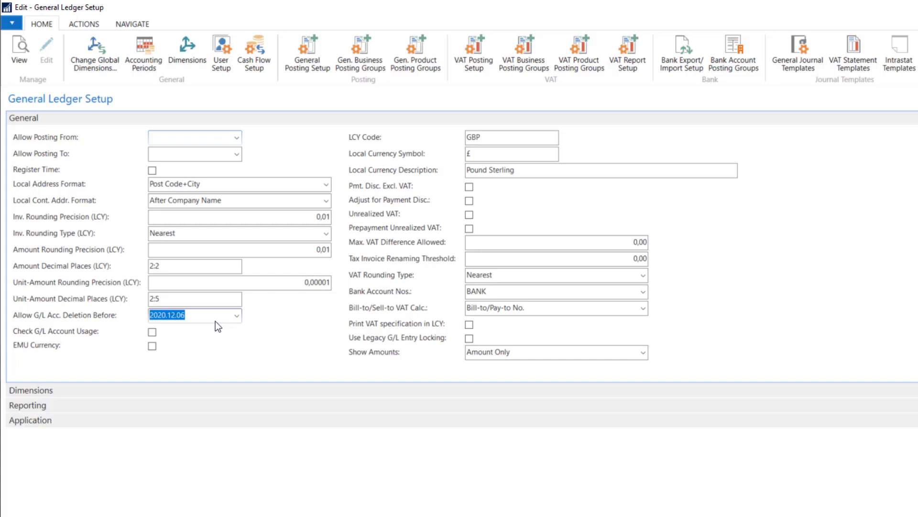
mouse_move(79, 337)
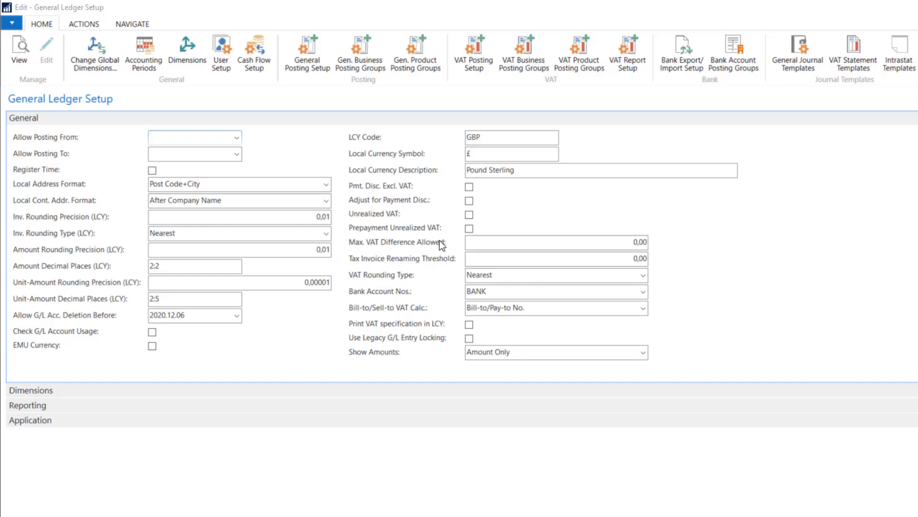
Change Max. VAT Difference Allowed from 0,00 to 0,05
click(617, 240)
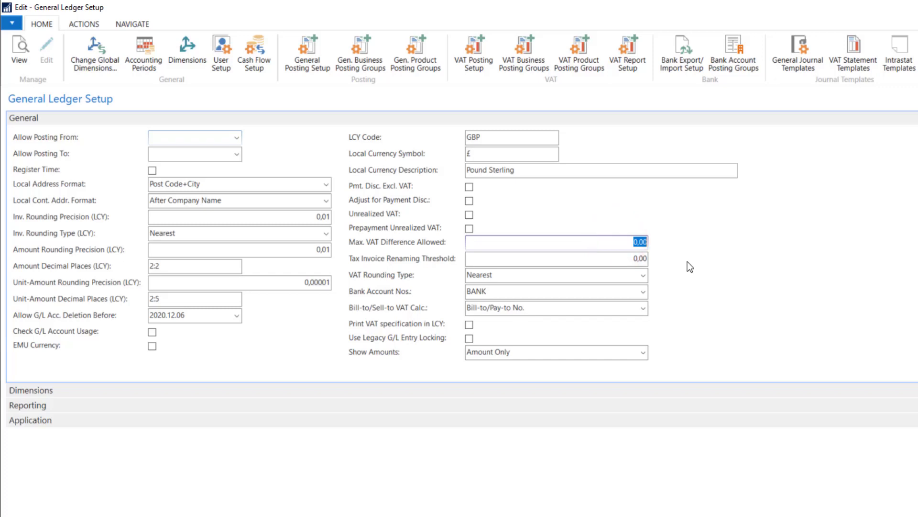
click(625, 242)
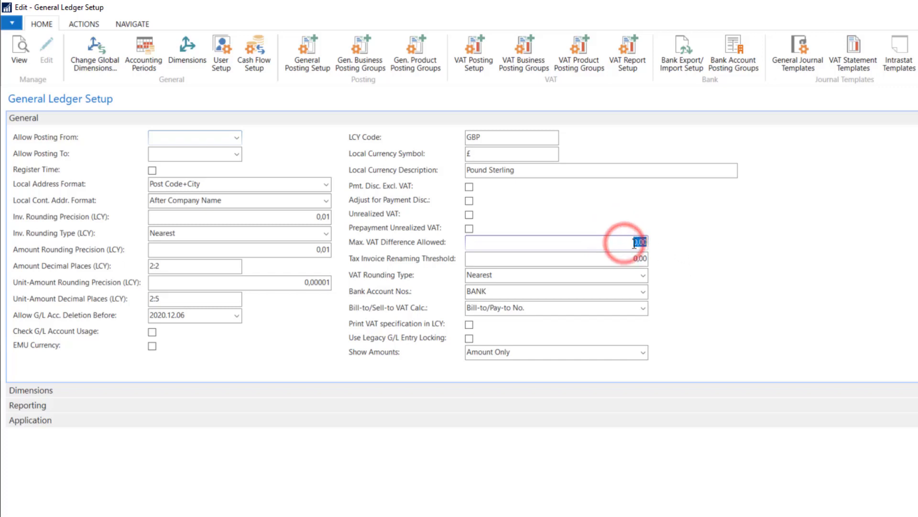
click(628, 244)
click(643, 243)
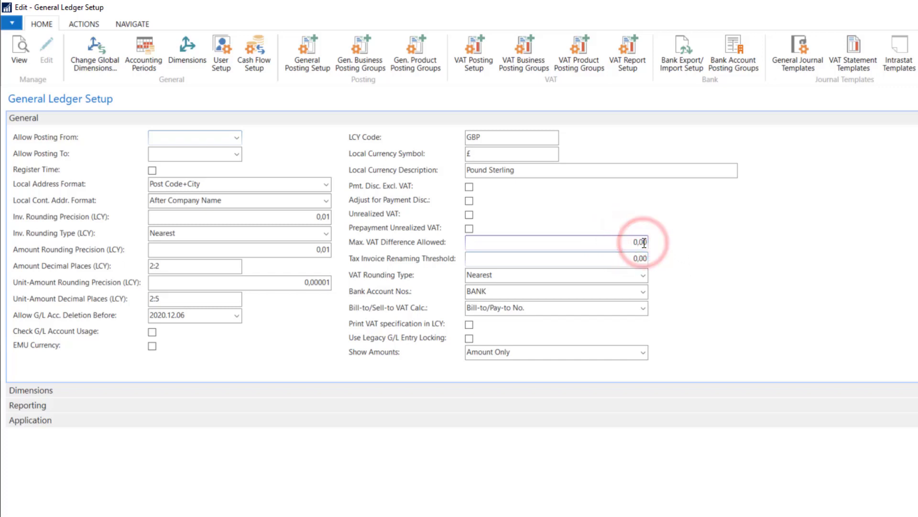
text(5)
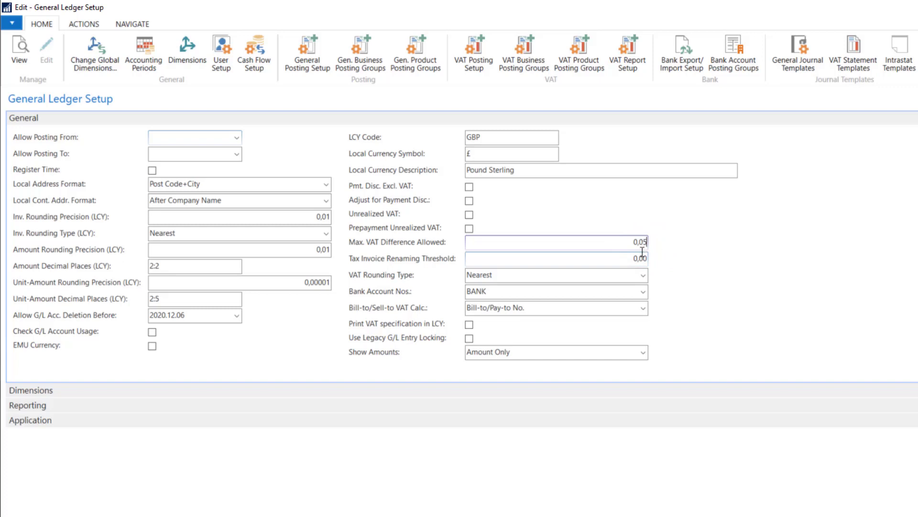
click(639, 258)
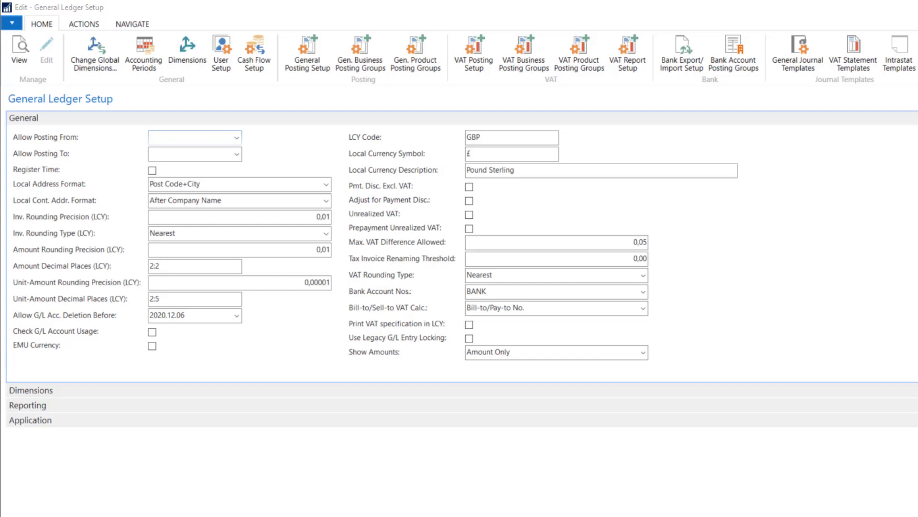
click(501, 275)
click(195, 231)
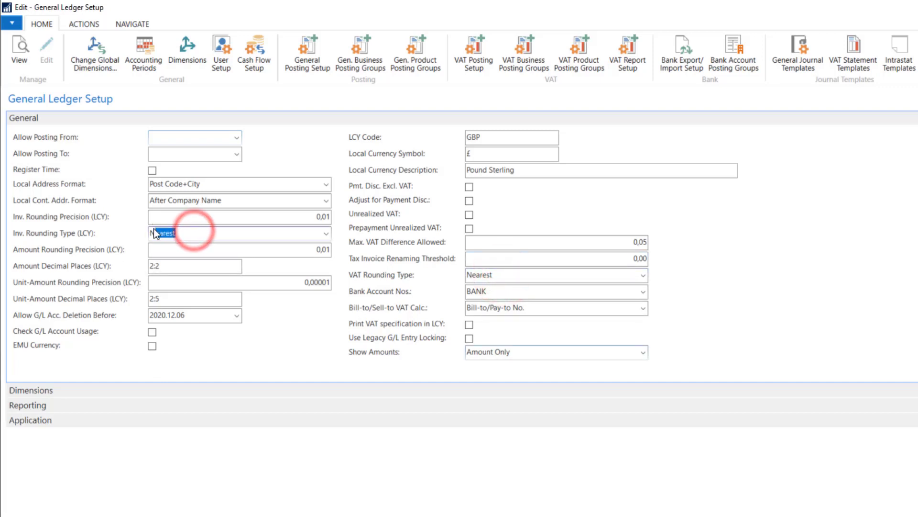
click(511, 276)
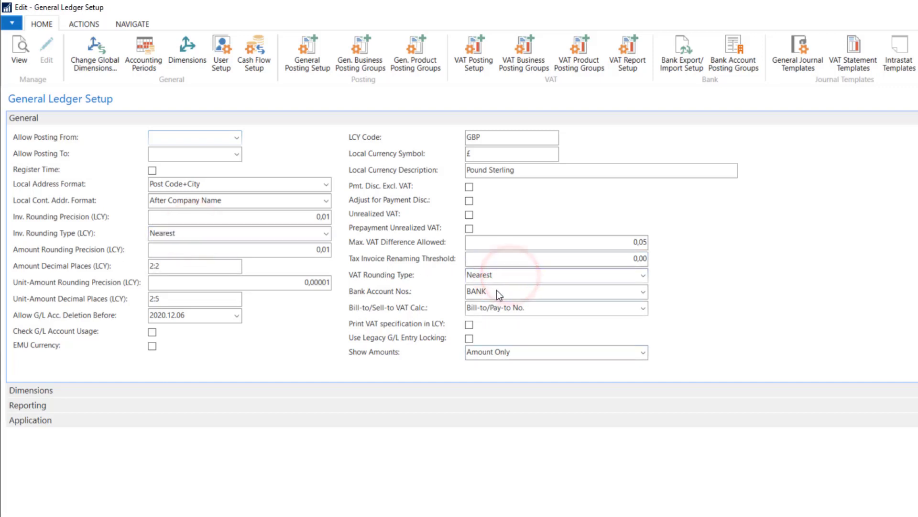
click(497, 291)
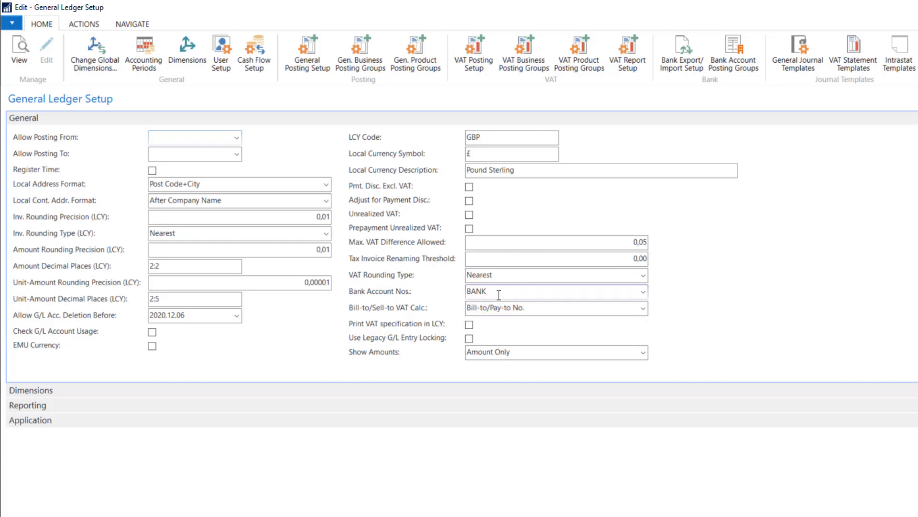
mouse_move(448, 324)
click(643, 308)
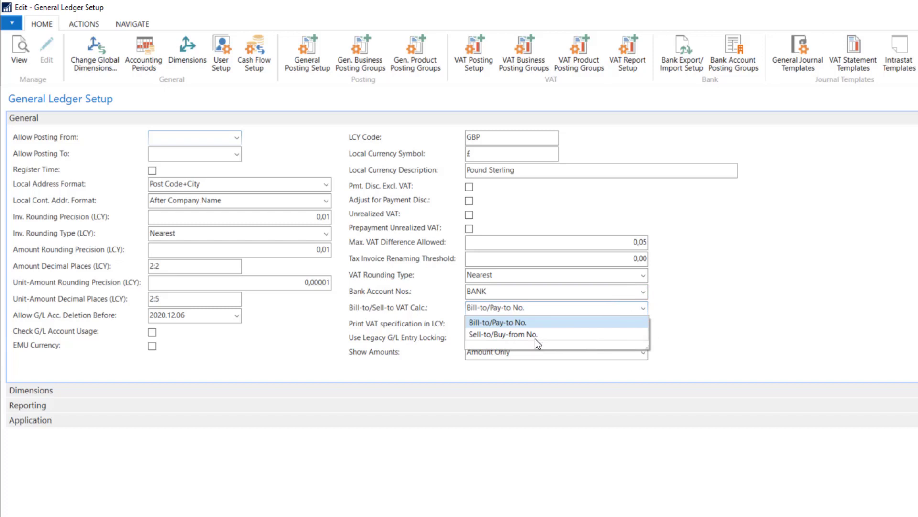
click(680, 311)
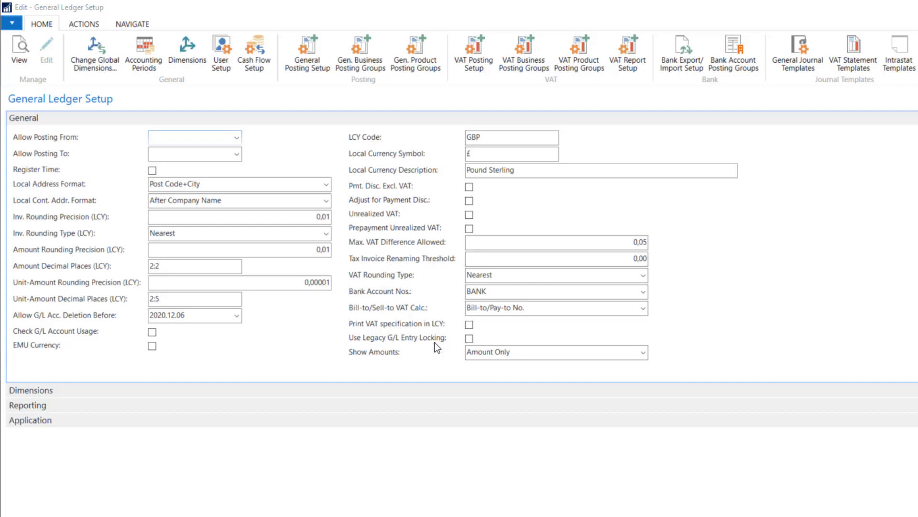
Review Use Legacy G/L Entry Locking and list the Show Amounts options, currently Amount Only
click(434, 343)
click(645, 355)
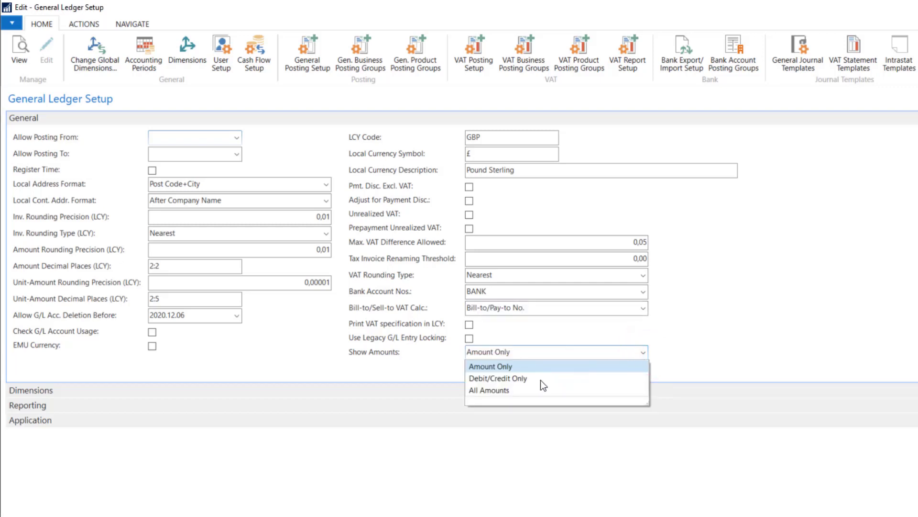
Set Show Amounts to All Amounts and view the M-BALANCE, M-INCOME and M-CASHFLOW schedules
click(497, 389)
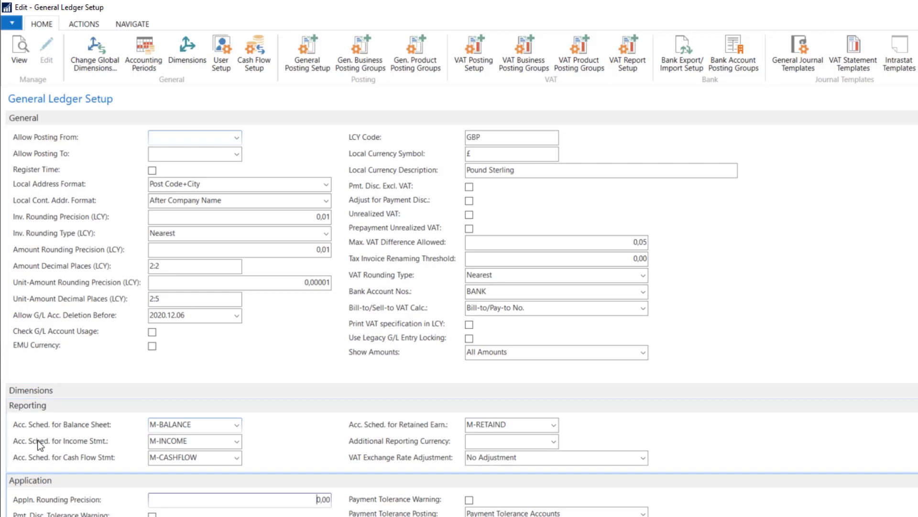
mouse_move(41, 444)
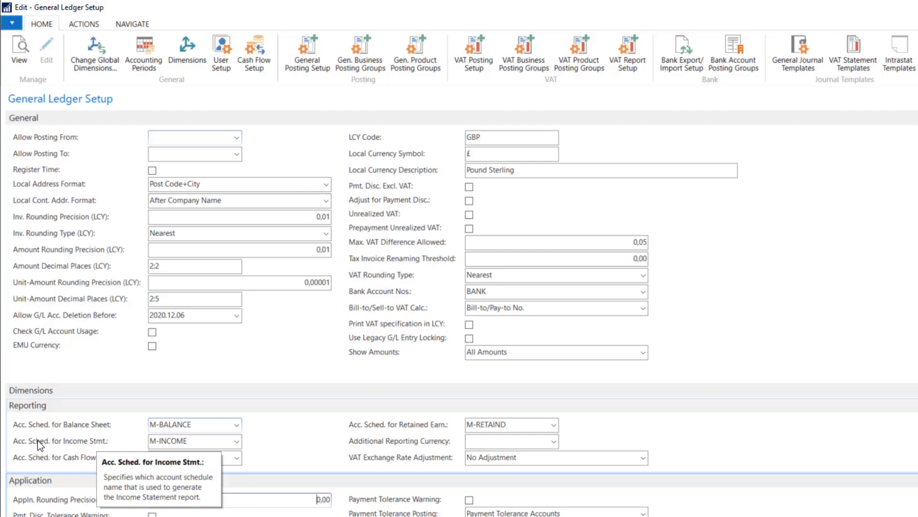
mouse_move(409, 427)
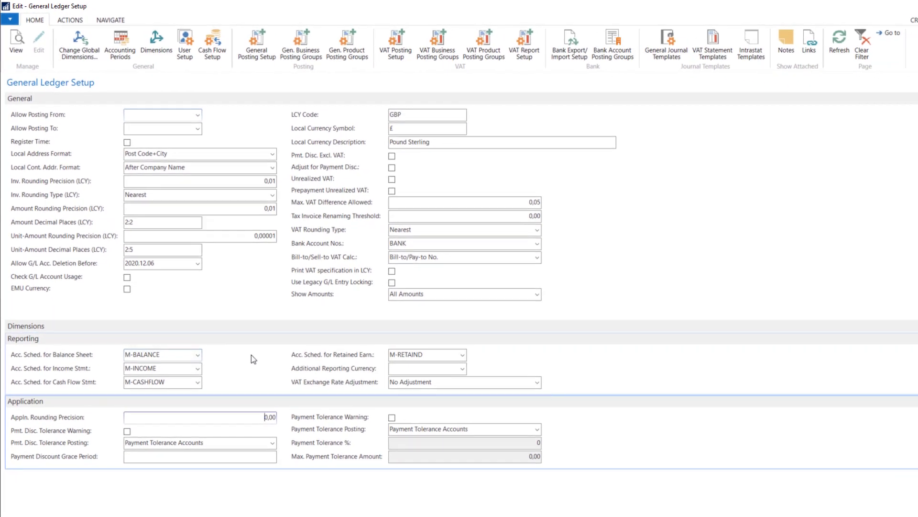
Review the M-BALANCE overview balances, including Total Assets of 3 678 910,13 at 21.01.28
click(187, 337)
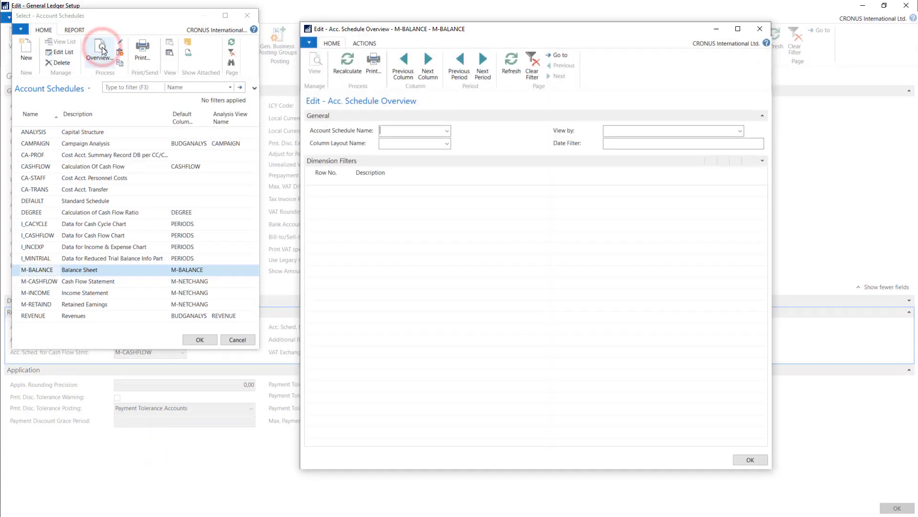
scroll(383, 249, down, 2)
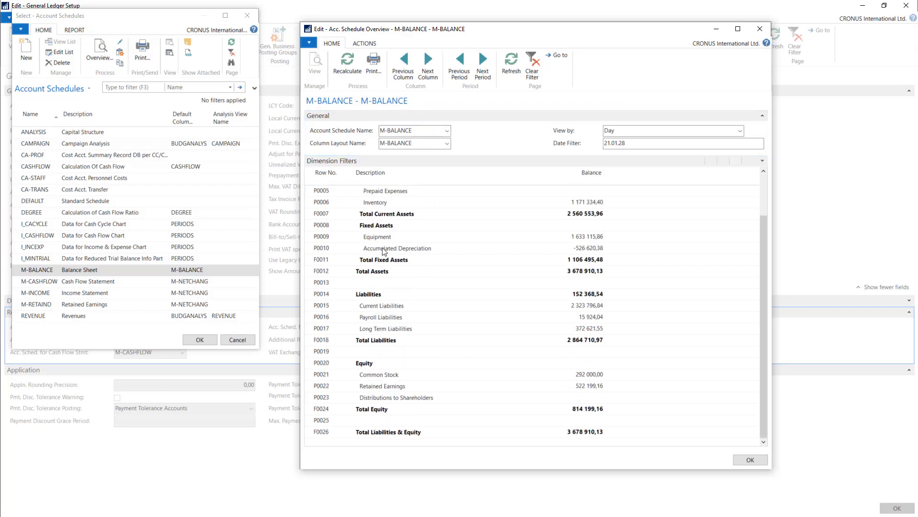
scroll(383, 287, up, 2)
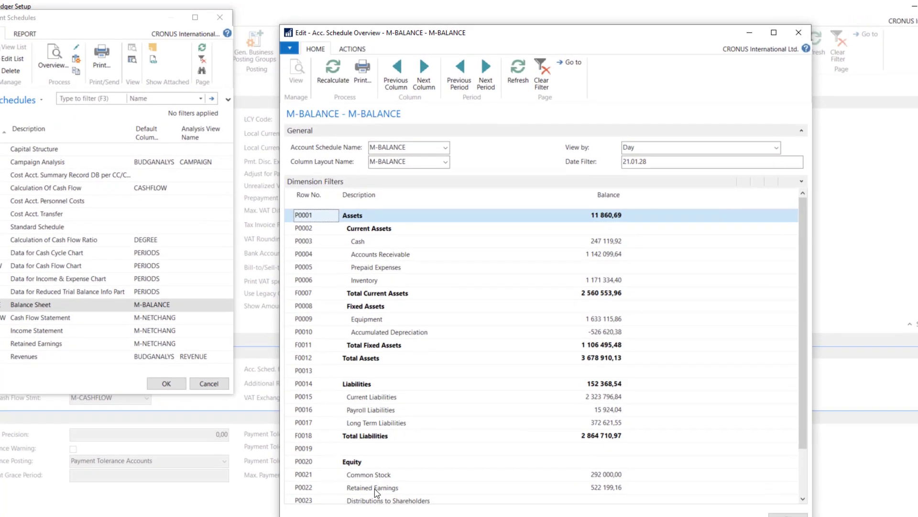
scroll(373, 507, down, 2)
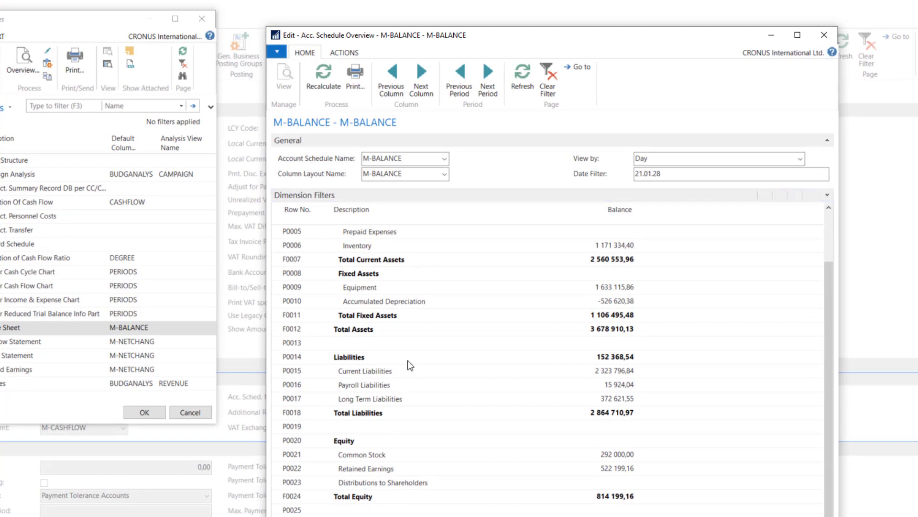
scroll(427, 306, up, 2)
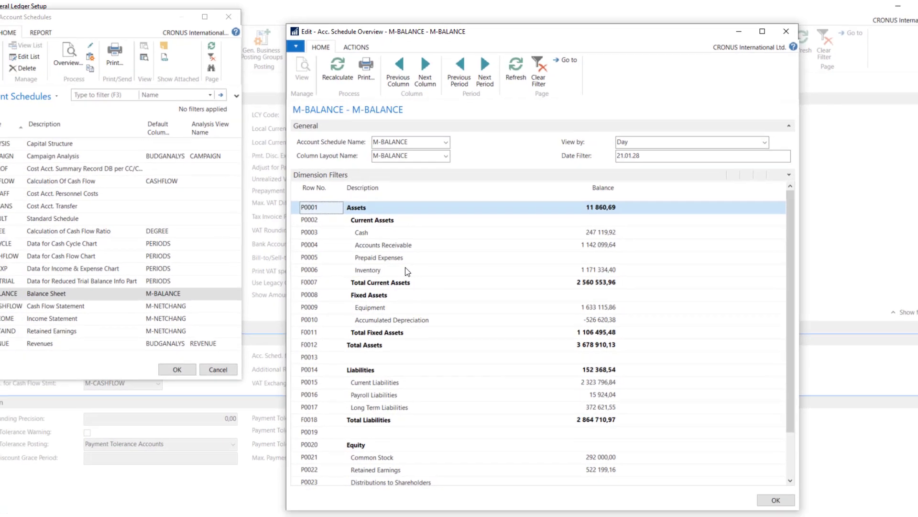
key(Escape)
key(Return)
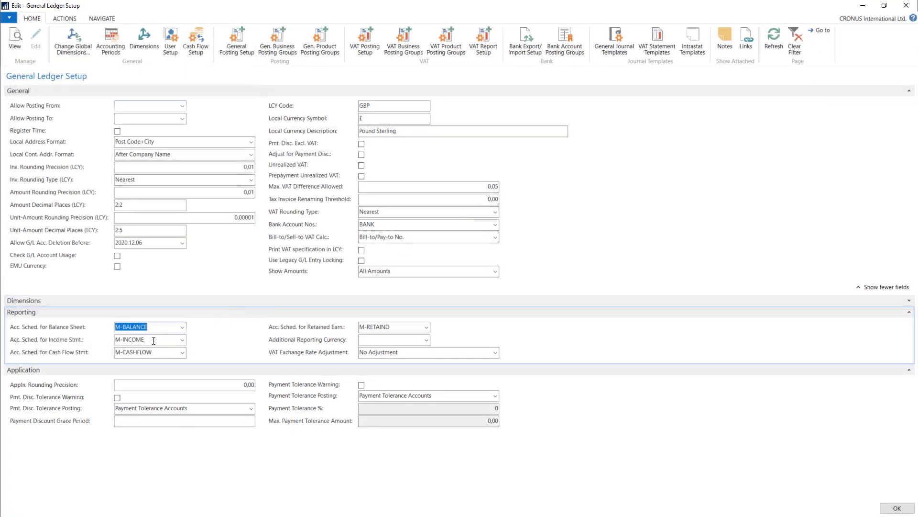
click(152, 340)
click(154, 352)
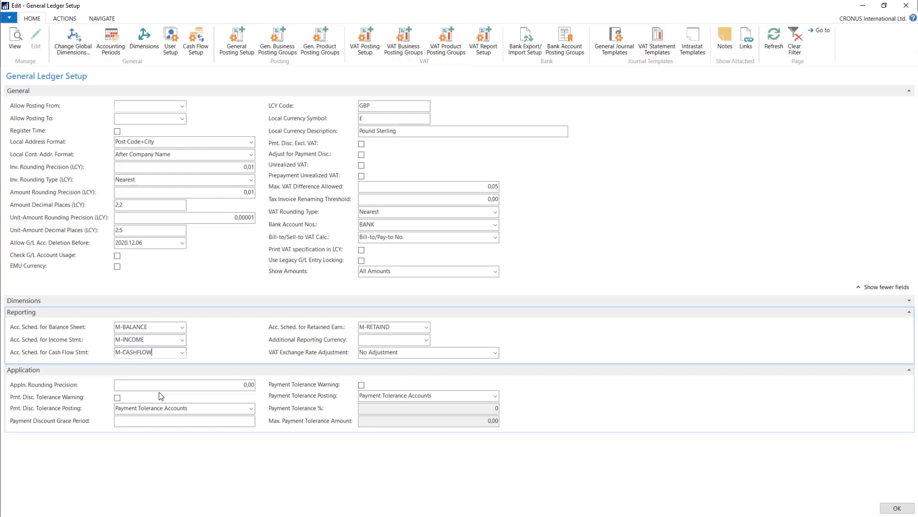
click(224, 385)
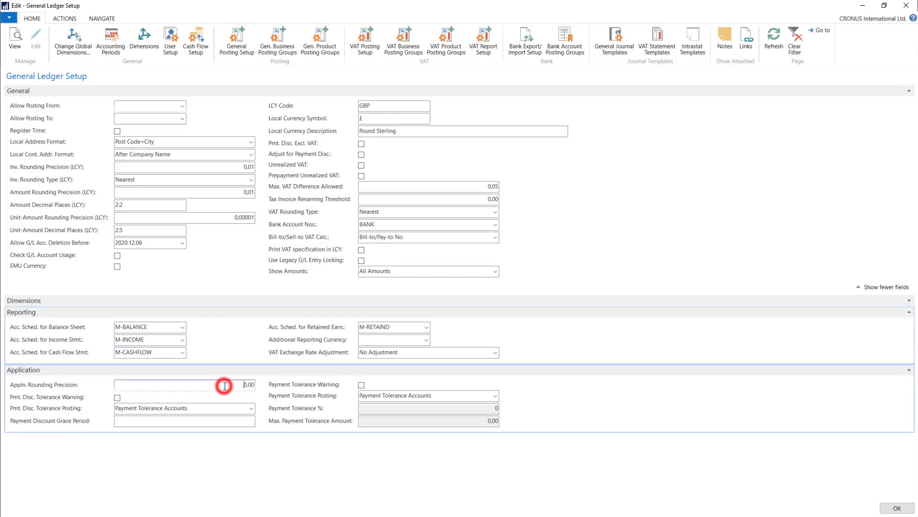
mouse_move(24, 390)
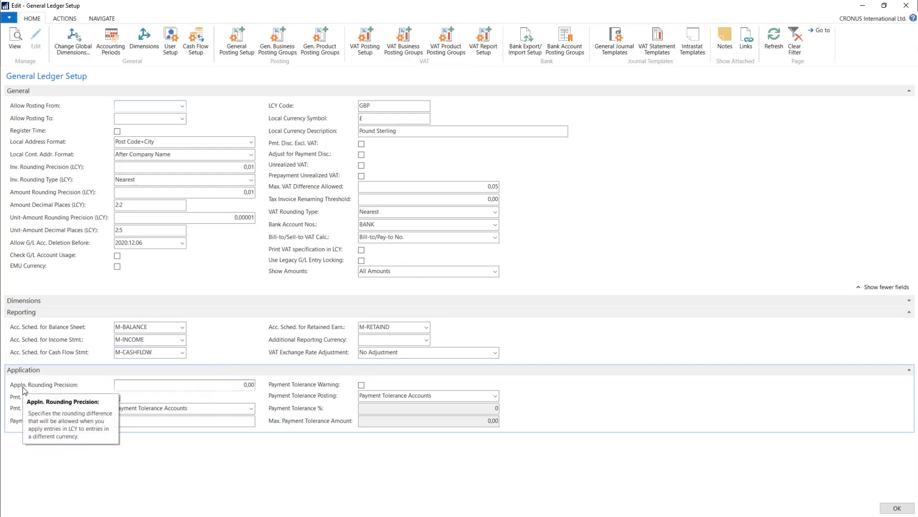